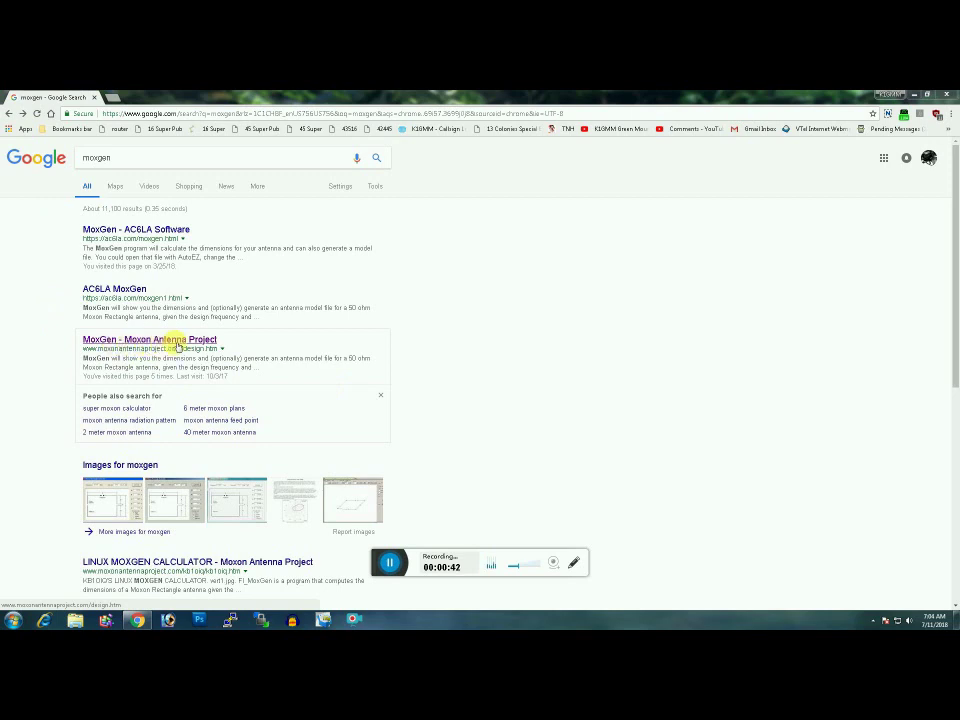
# - Go to the MoxGen Design page on the Moxon Antenna Project site and download MoxGen.exe
pyautogui.click(177, 341)
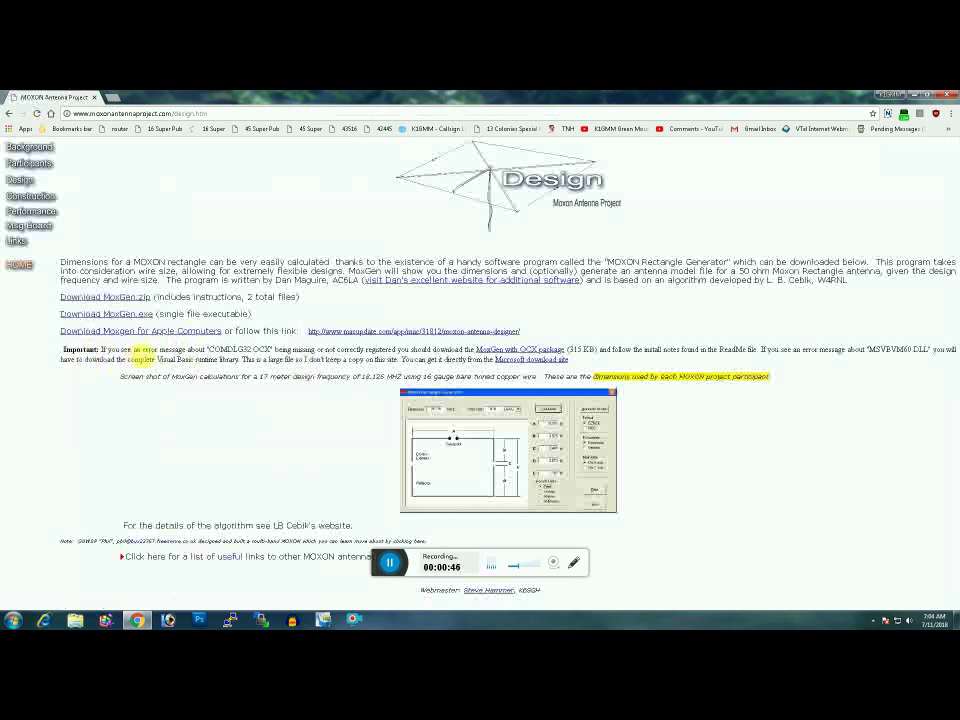
pyautogui.click(128, 314)
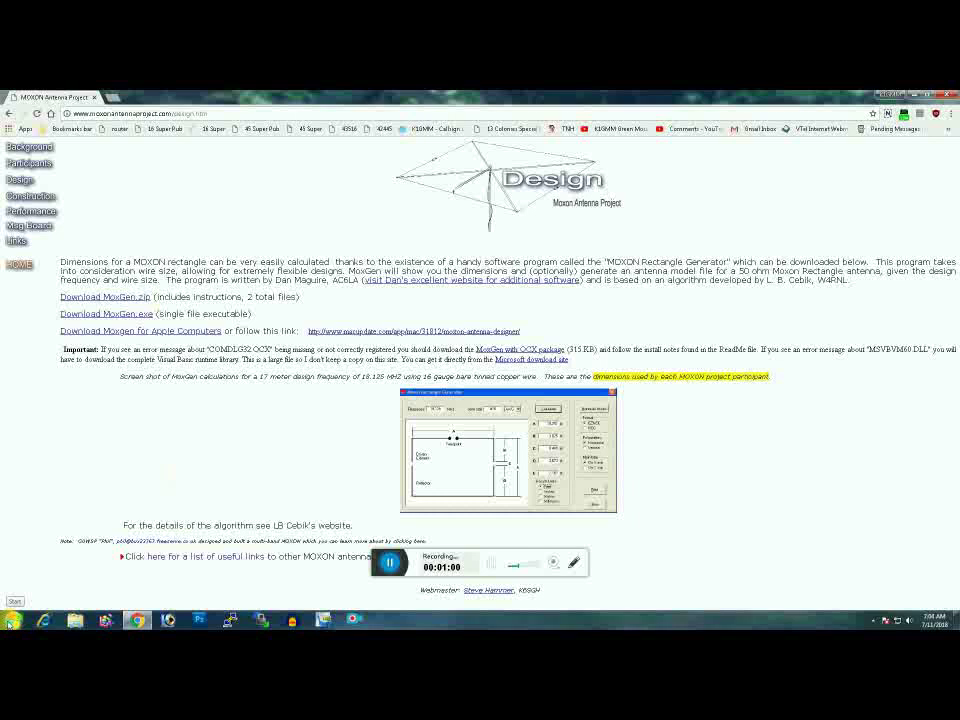
# - Launch MoxGen and calculate a 14.1 MHz, #14 wire Moxon, giving A 305.31, B 46.69, E 110.86 inches
pyautogui.click(9, 621)
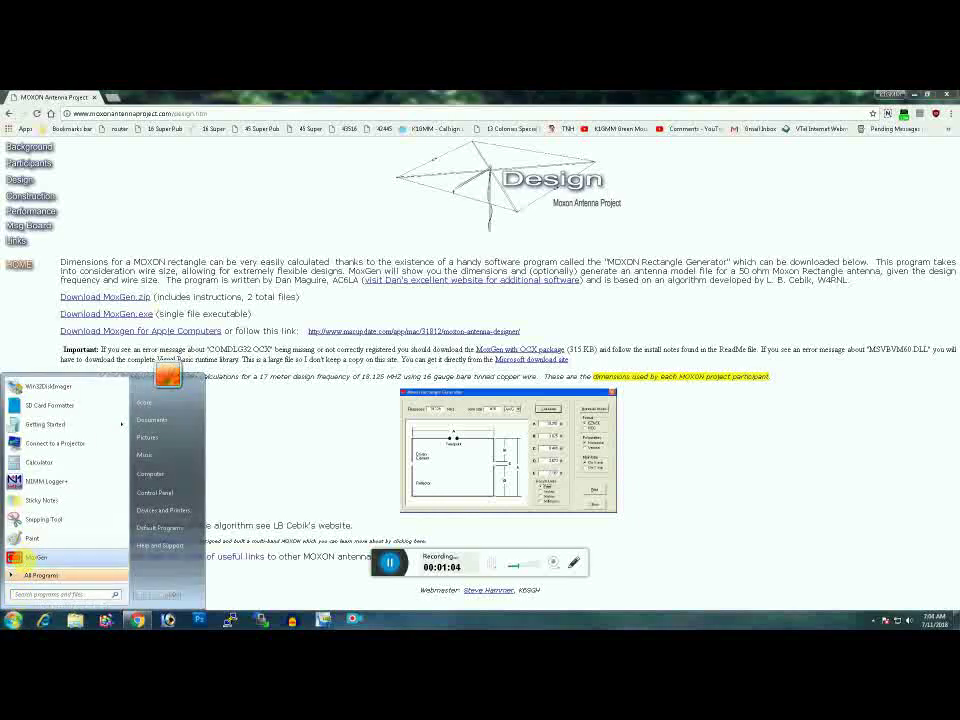
pyautogui.click(30, 557)
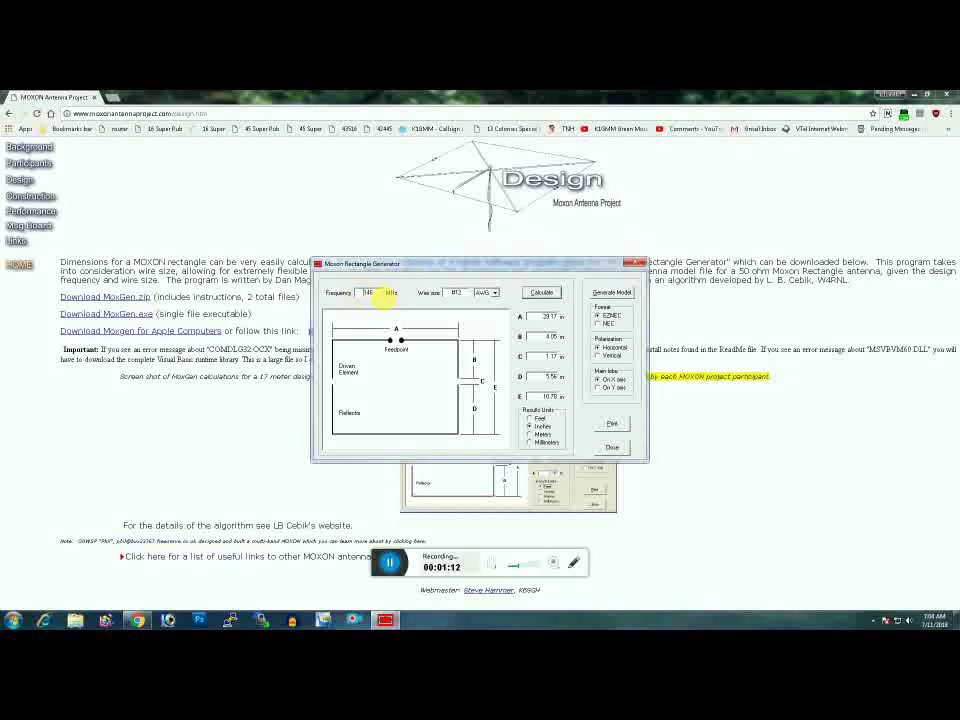
pyautogui.moveTo(375, 293); pyautogui.dragTo(347, 294)
pyautogui.write('14.1')
pyautogui.doubleClick(463, 295)
pyautogui.write('#13#14')
pyautogui.click(540, 293)
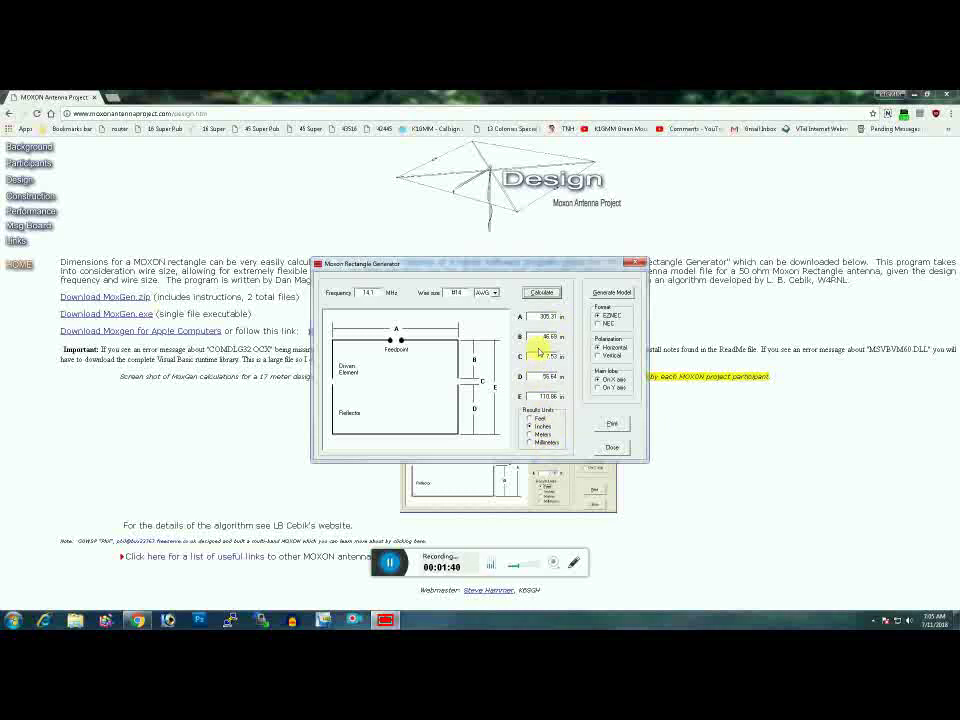
# - Switch the Results Units to Feet so A reads 25.442 and B 3.890
pyautogui.click(531, 418)
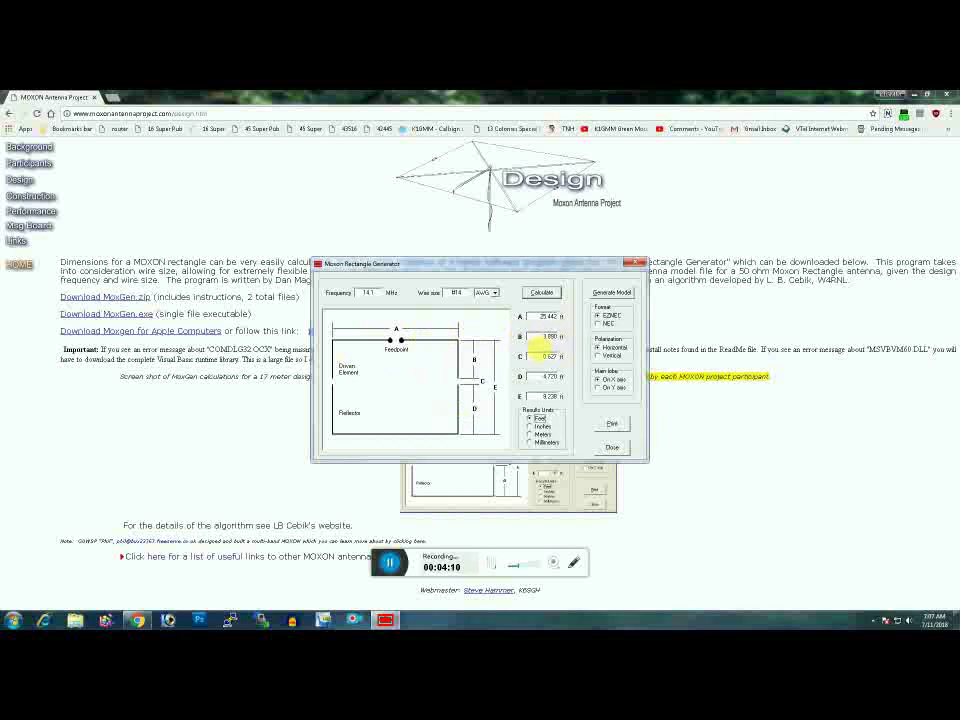
# - Launch Calculator and enter the A length 25.442
pyautogui.click(12, 620)
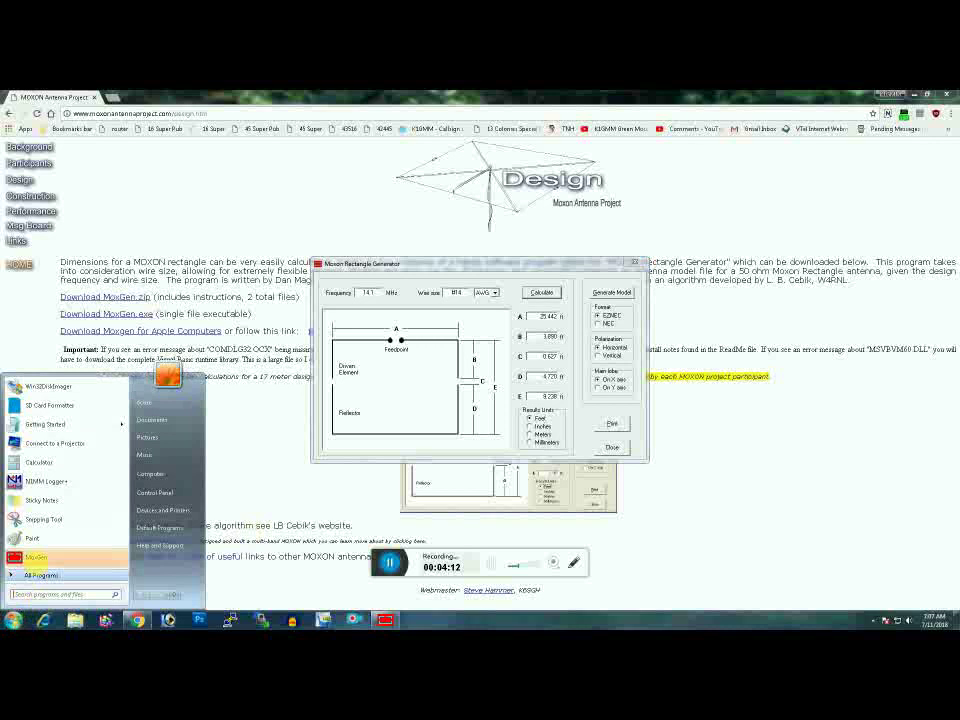
pyautogui.click(38, 466)
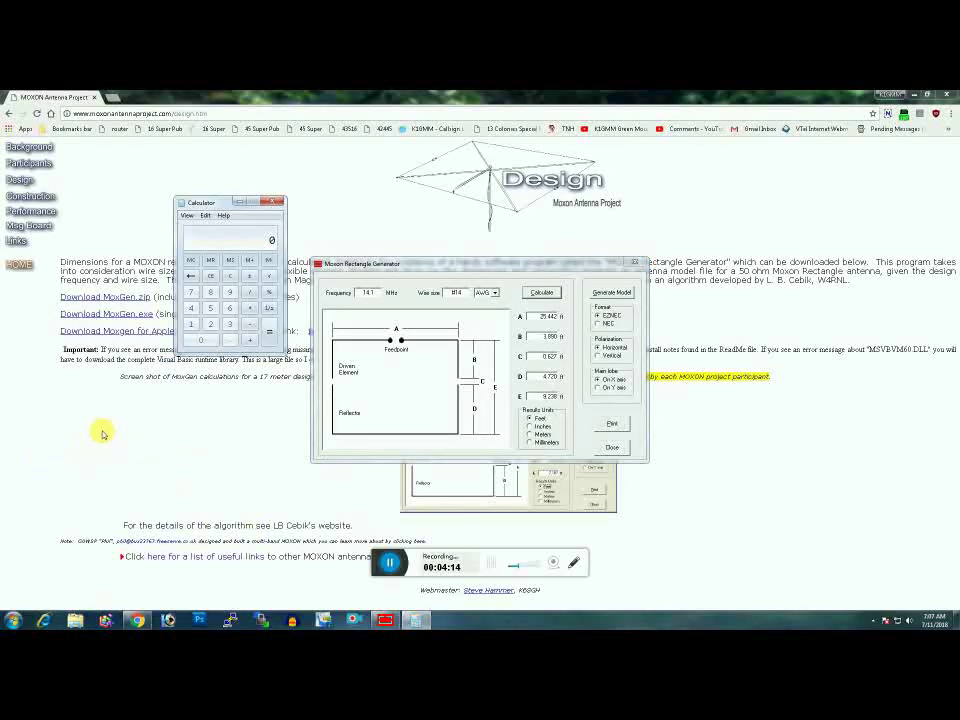
pyautogui.click(211, 320)
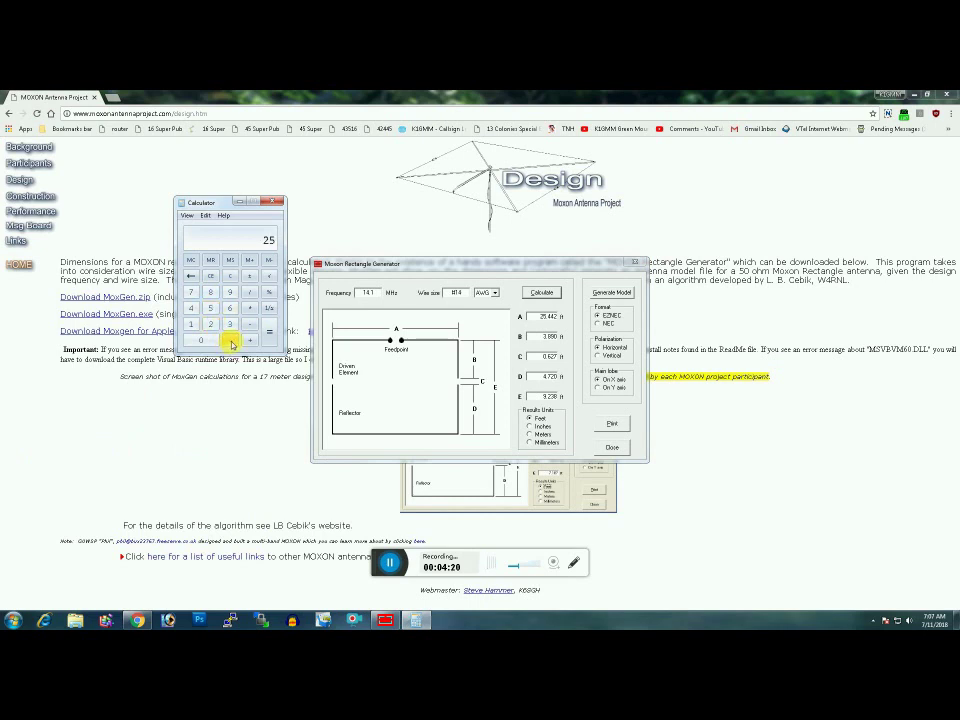
pyautogui.click(231, 339)
pyautogui.click(190, 309)
pyautogui.click(190, 309)
pyautogui.click(211, 323)
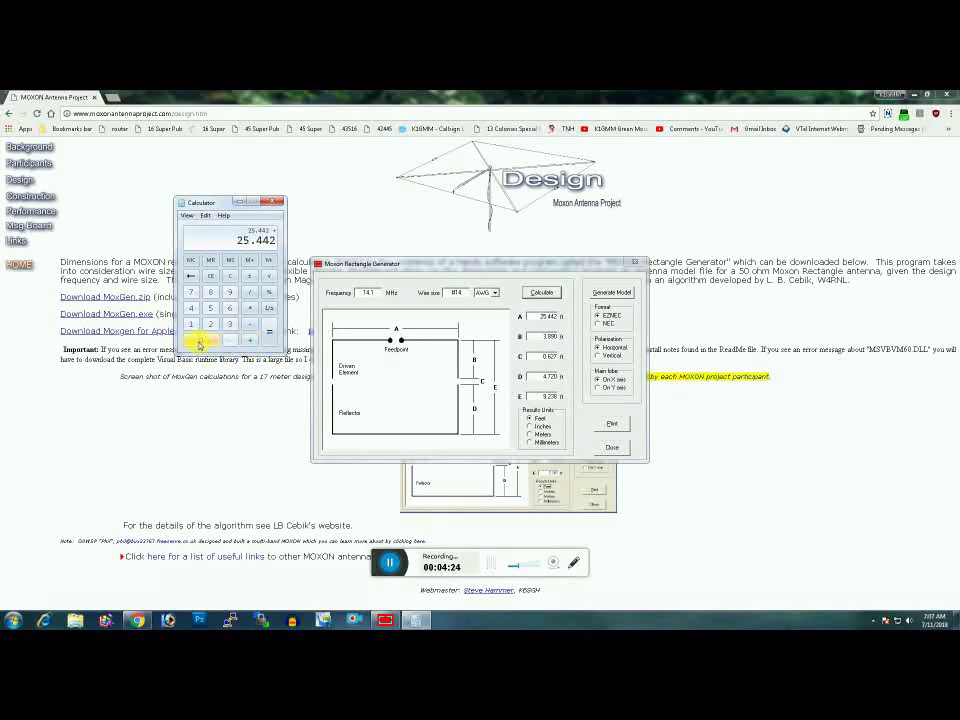
# - Add 3.9 twice to 25.442 to get a driver length of 33.242
pyautogui.click(231, 324)
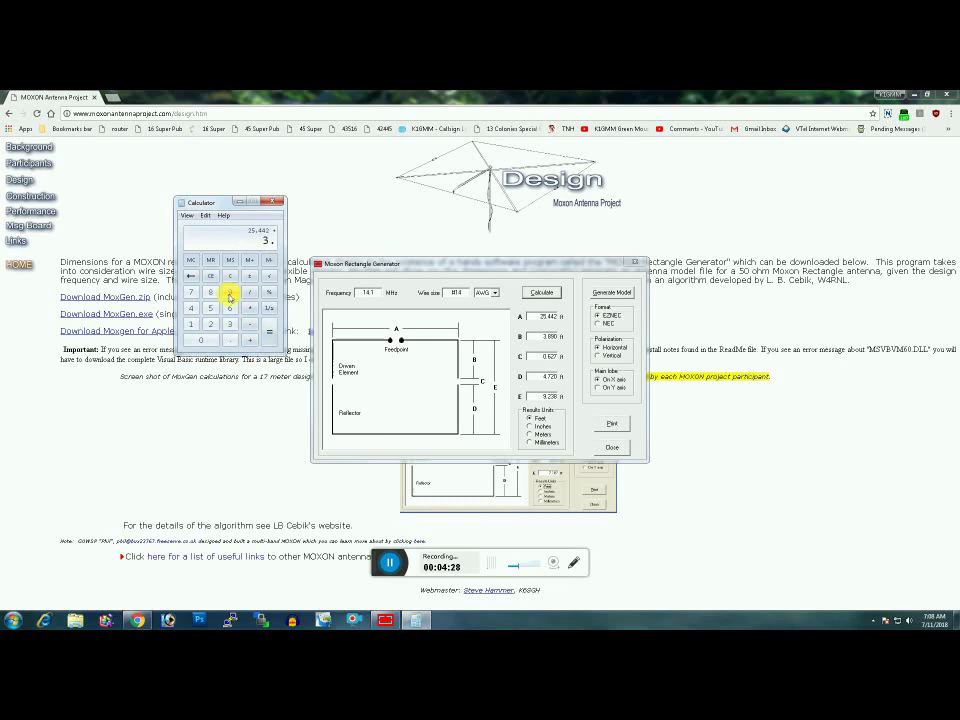
pyautogui.click(229, 292)
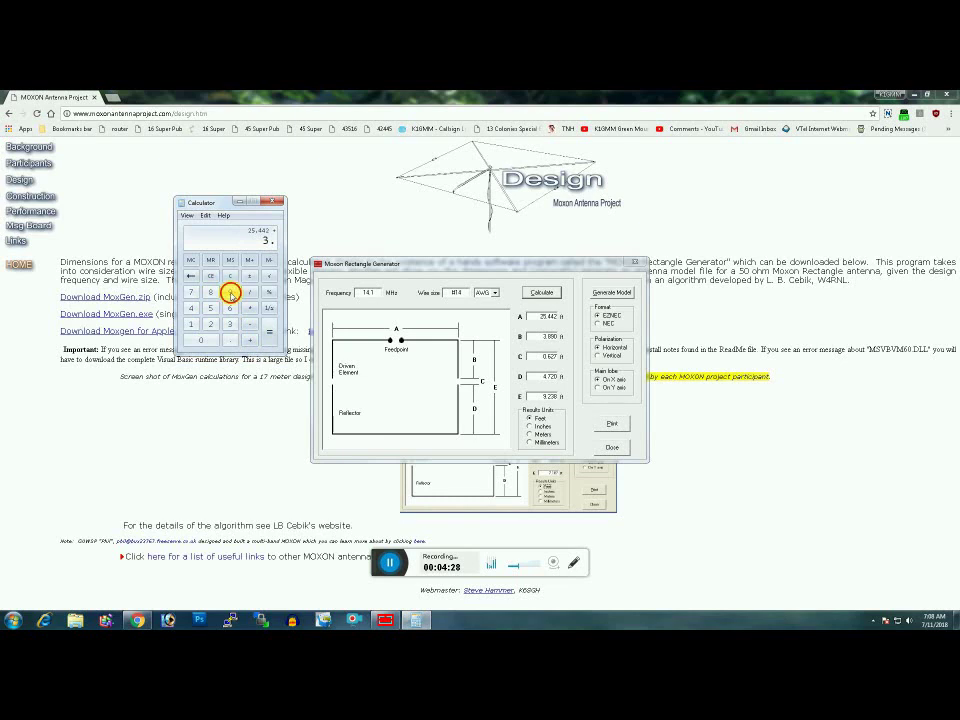
pyautogui.click(251, 341)
pyautogui.click(231, 324)
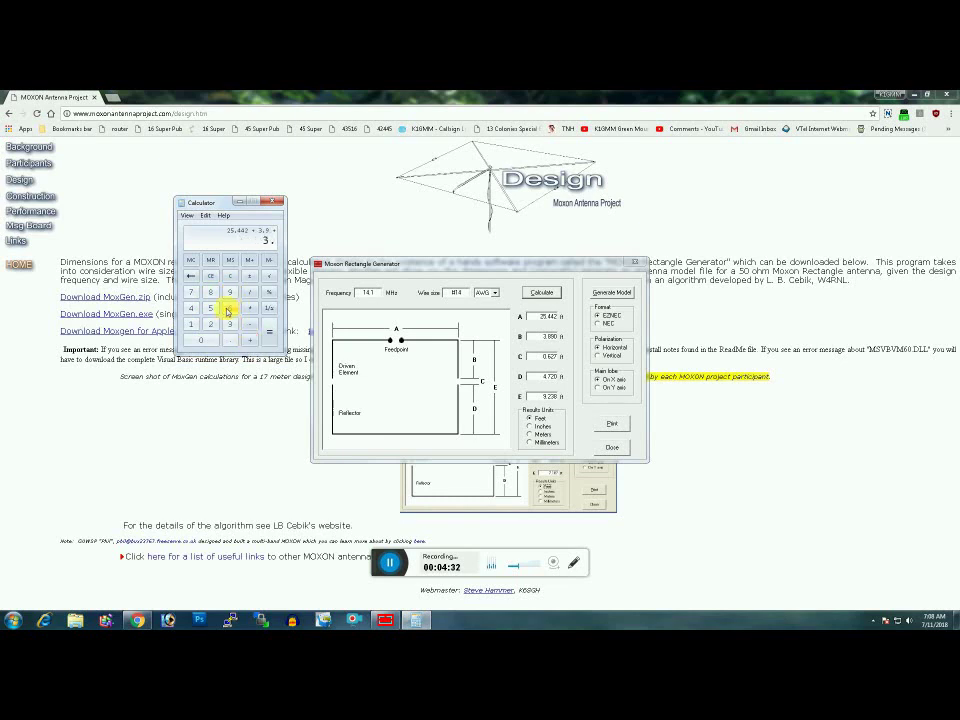
pyautogui.click(229, 292)
pyautogui.click(270, 332)
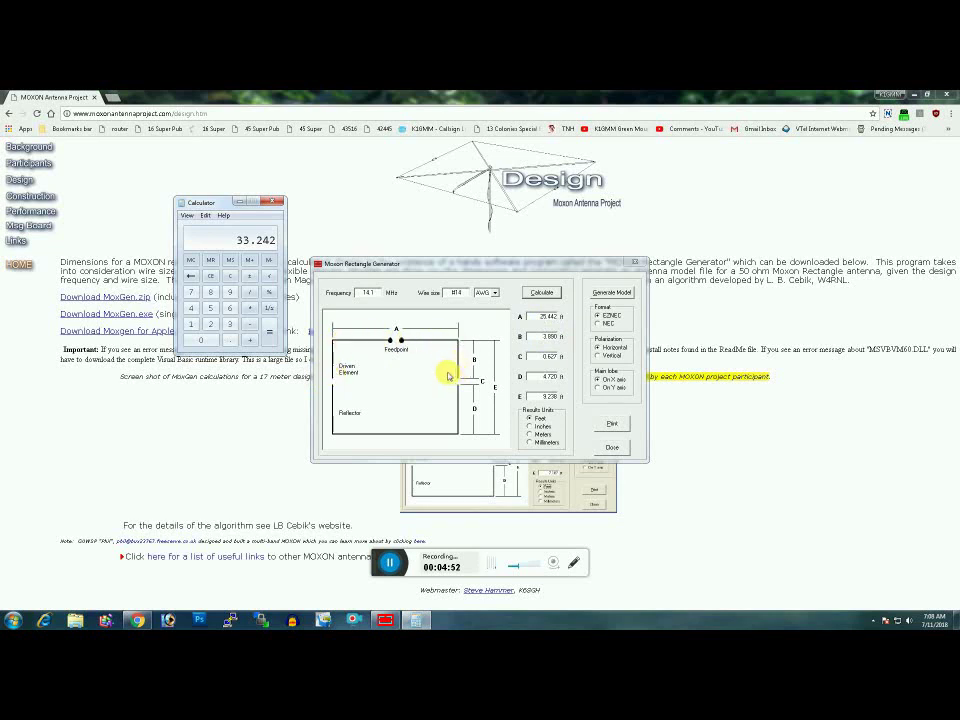
# - Highlight the #14 wire size and the A 25.442 and B 3.890 dimensions in MoxGen
pyautogui.doubleClick(459, 295)
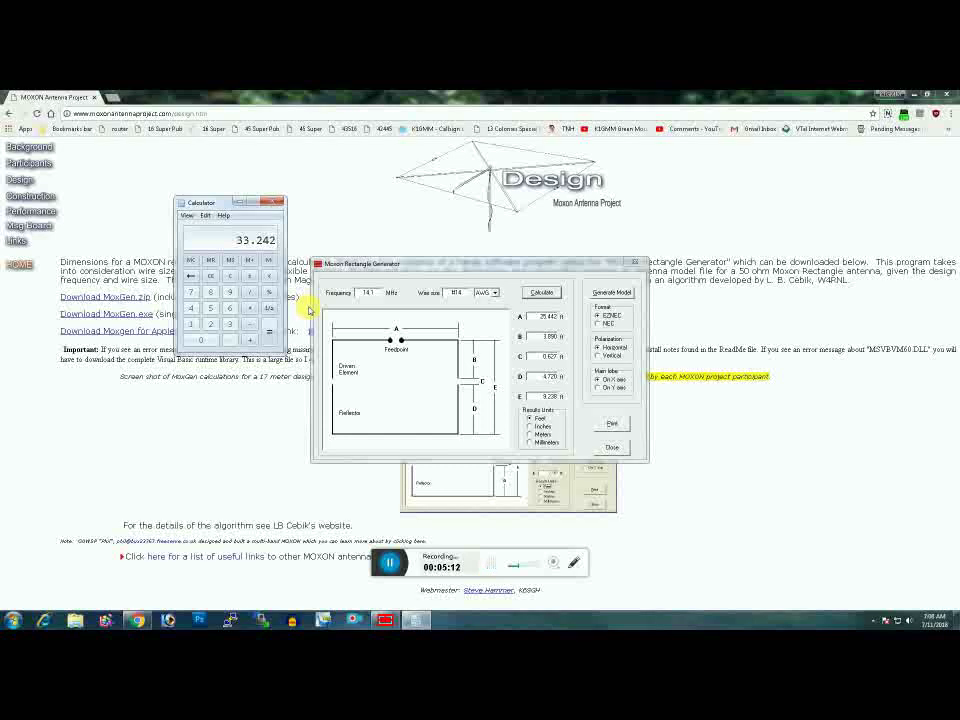
pyautogui.doubleClick(546, 317)
pyautogui.doubleClick(549, 337)
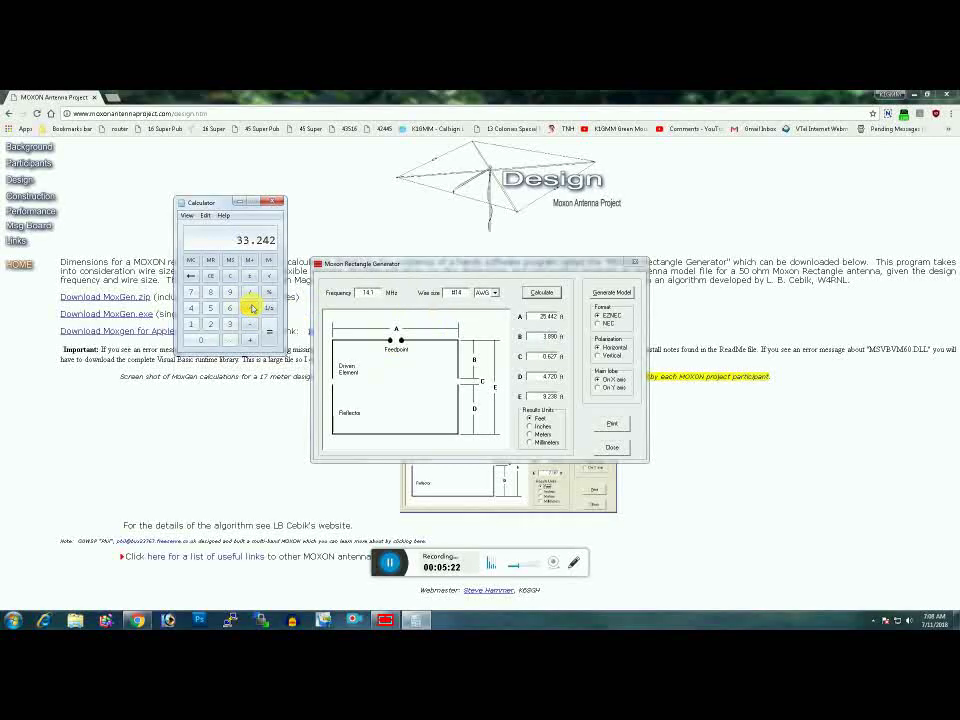
# - Work out 2 percent of 33.242 in Calculator, giving 0.66484
pyautogui.click(249, 309)
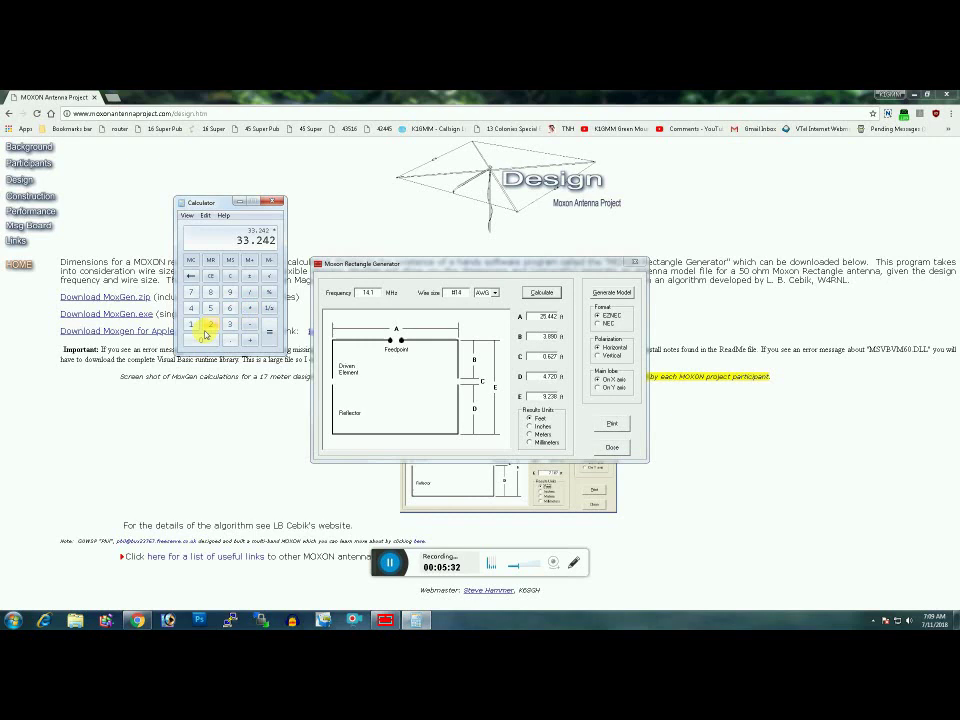
pyautogui.click(210, 325)
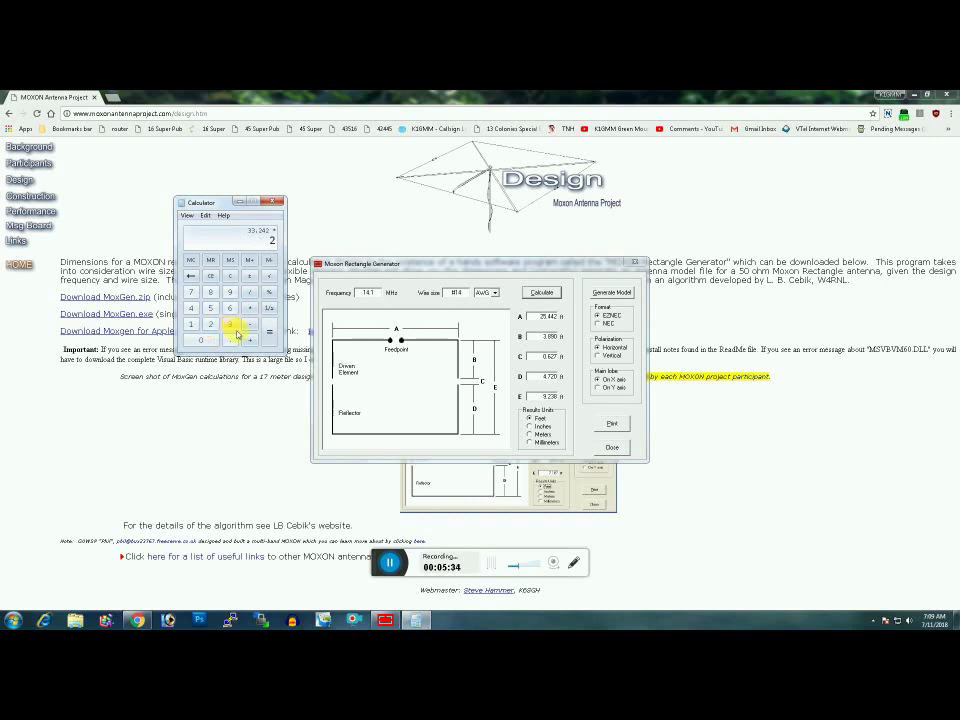
pyautogui.press('BackSpace')
pyautogui.write('0.66484')
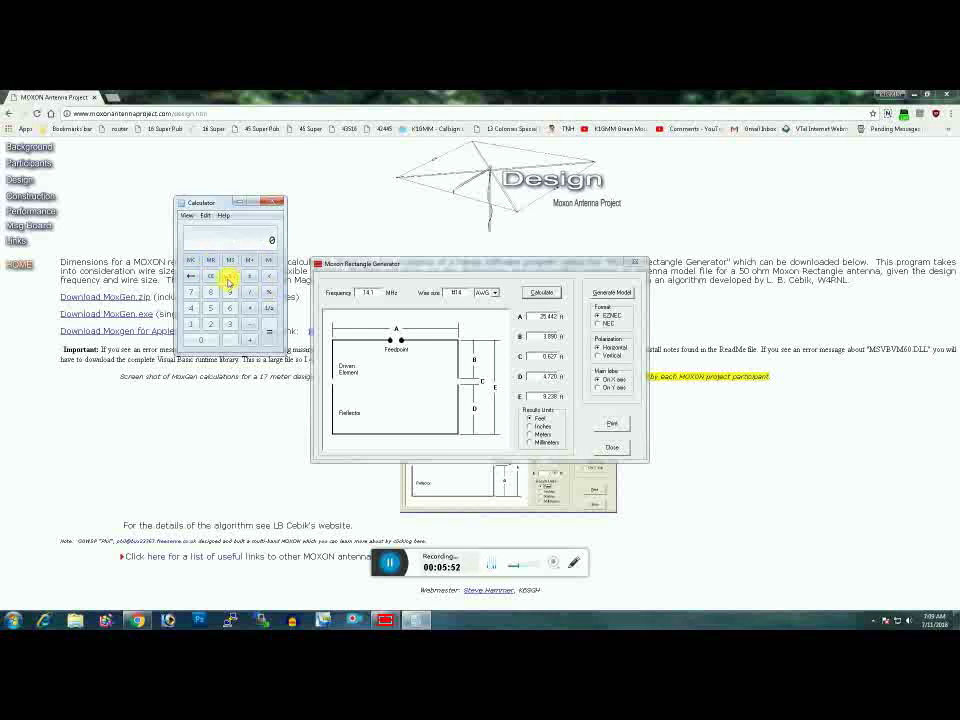
# - Clear Calculator and subtract 0.665 from 33.242, giving 32.577
pyautogui.click(230, 277)
pyautogui.click(230, 325)
pyautogui.click(230, 325)
pyautogui.click(211, 325)
pyautogui.click(190, 309)
pyautogui.click(211, 325)
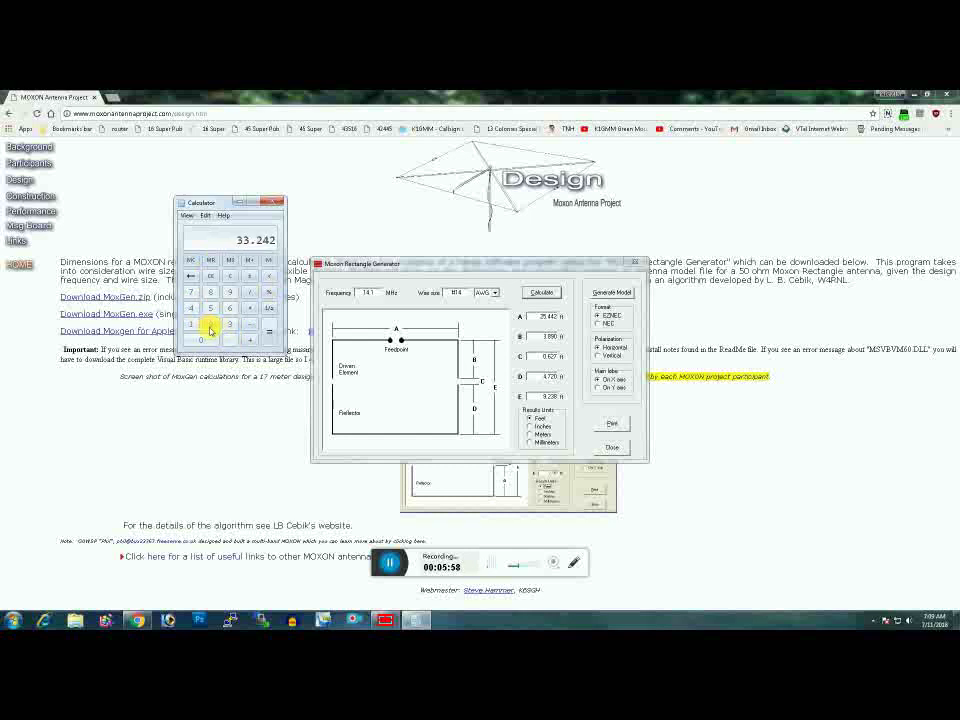
pyautogui.click(250, 325)
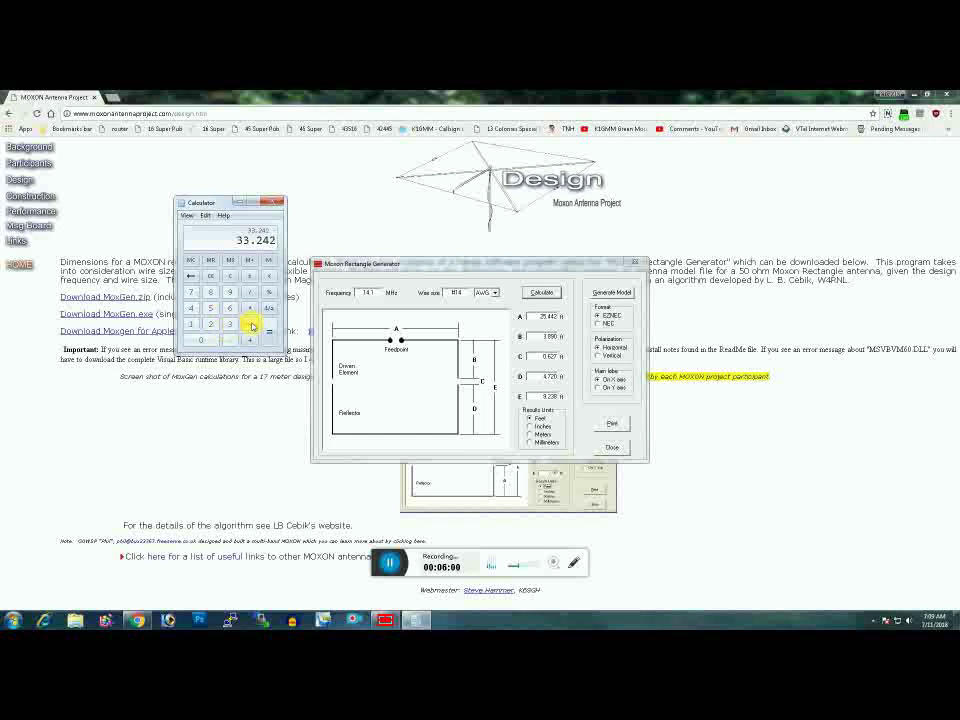
pyautogui.click(229, 339)
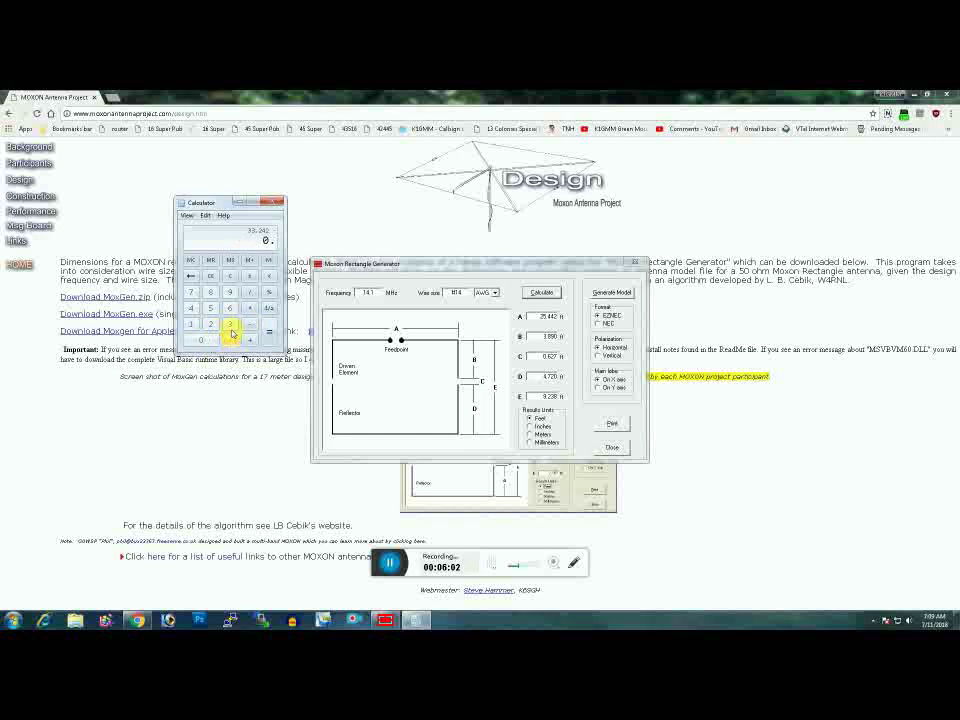
pyautogui.click(230, 308)
pyautogui.click(230, 308)
pyautogui.click(211, 308)
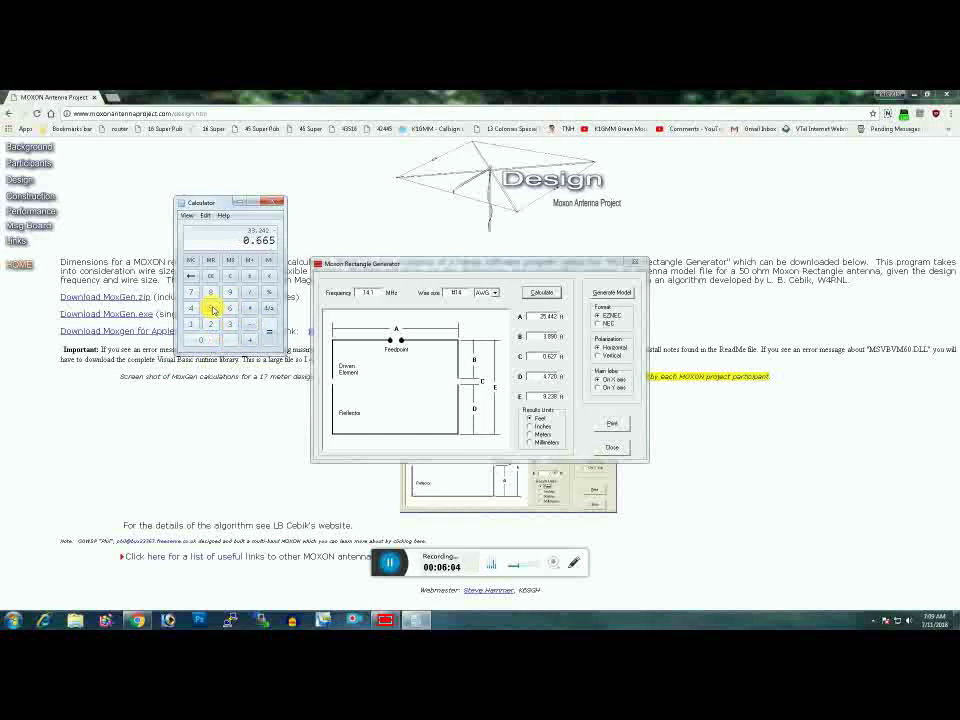
pyautogui.click(270, 335)
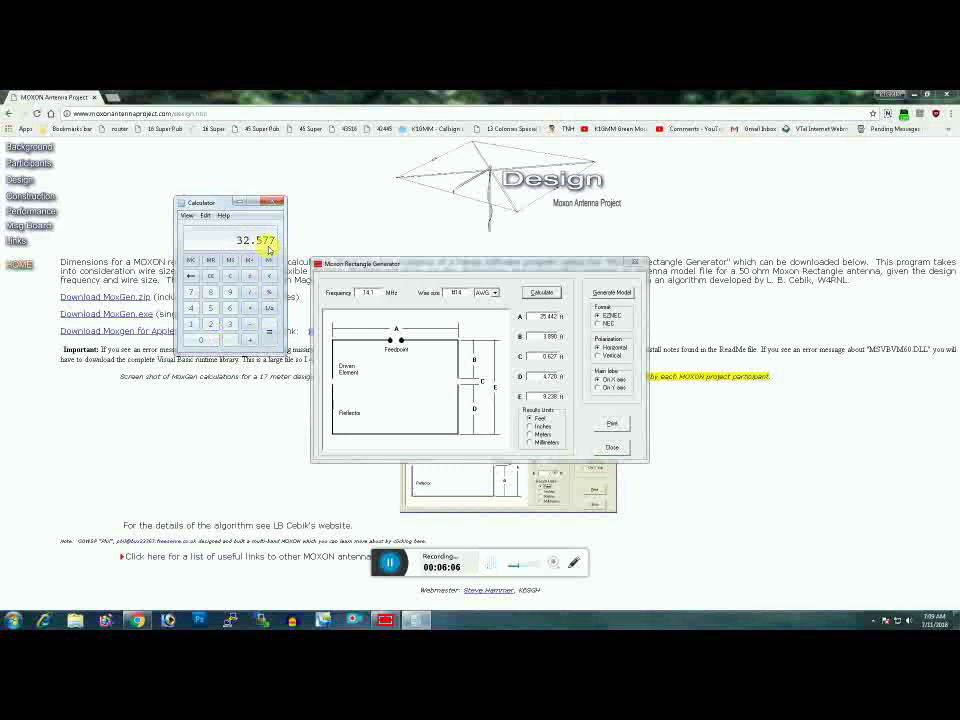